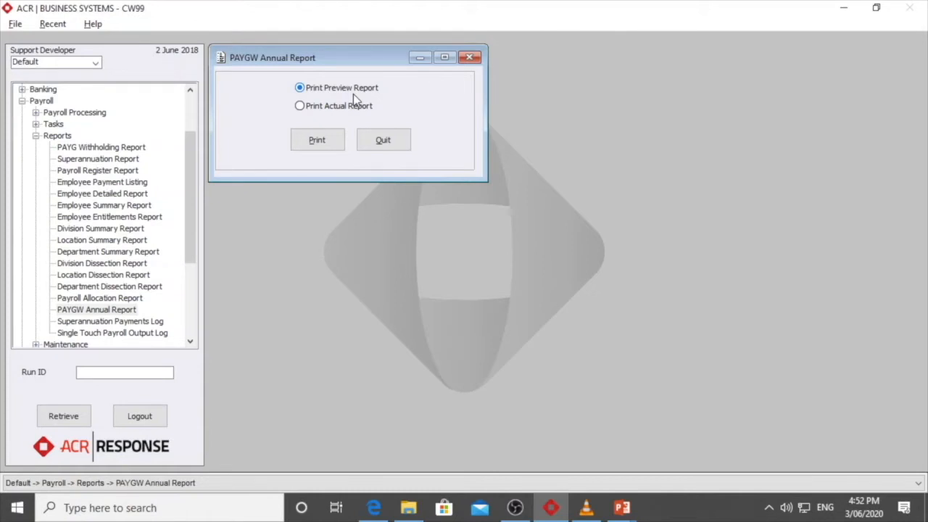
Print the preview version of the PAYGW Annual Report to the screen in landscape, then return to ACR Business Systems
{"action": "left_click", "coordinate": [326, 142]}
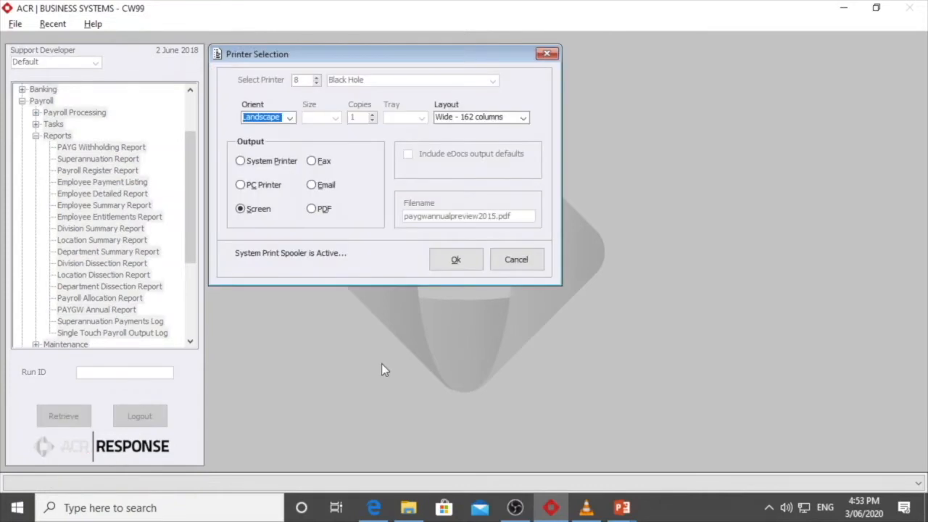
{"action": "left_click", "coordinate": [458, 261]}
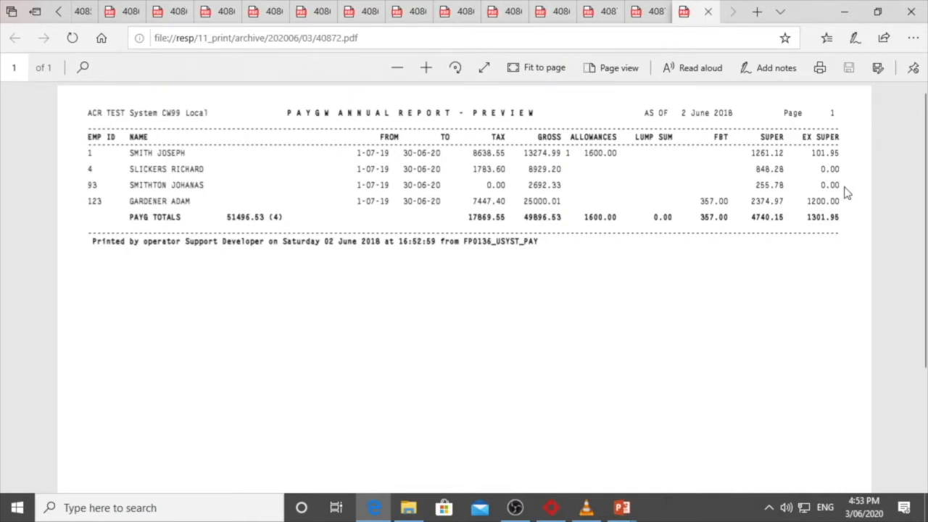
{"action": "left_click", "coordinate": [551, 509]}
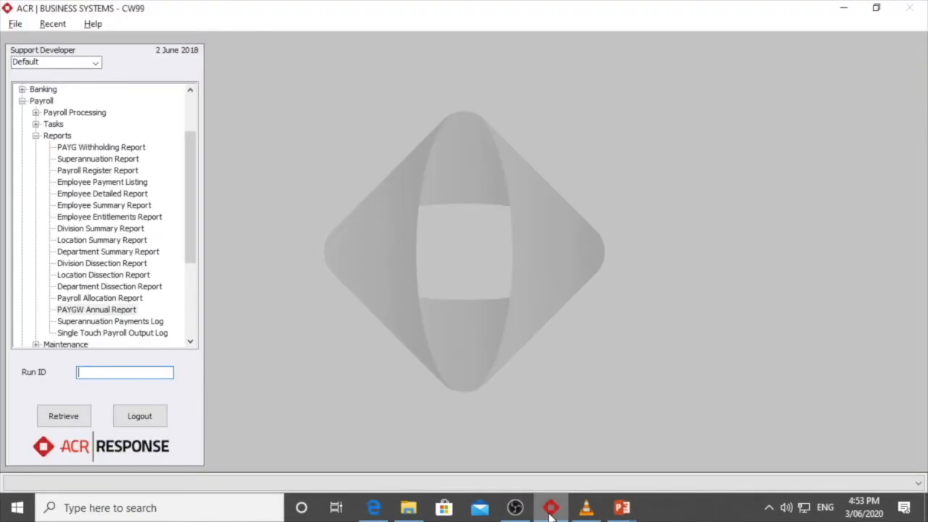
Open payroll Employee Maintenance and retrieve the employee's record by entering the employee ID
{"action": "left_click", "coordinate": [36, 138]}
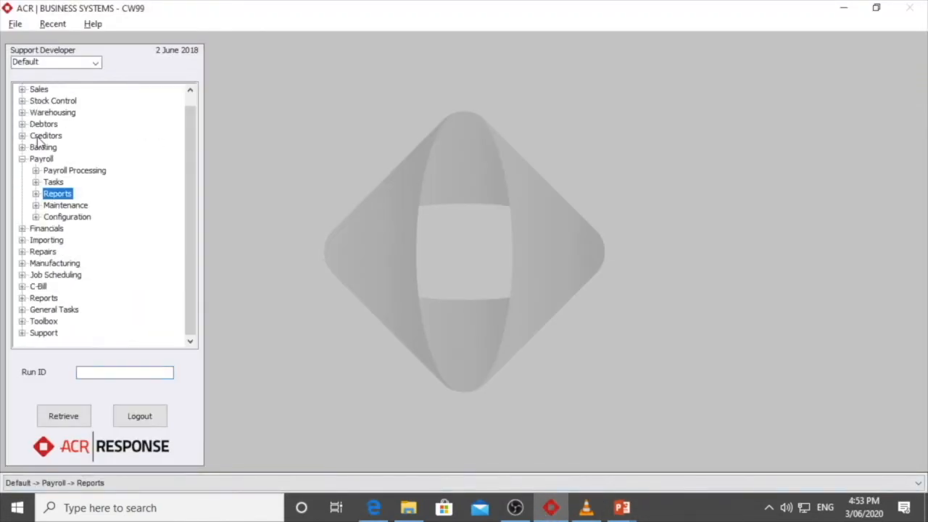
{"action": "left_click", "coordinate": [35, 206]}
{"action": "double_click", "coordinate": [111, 219]}
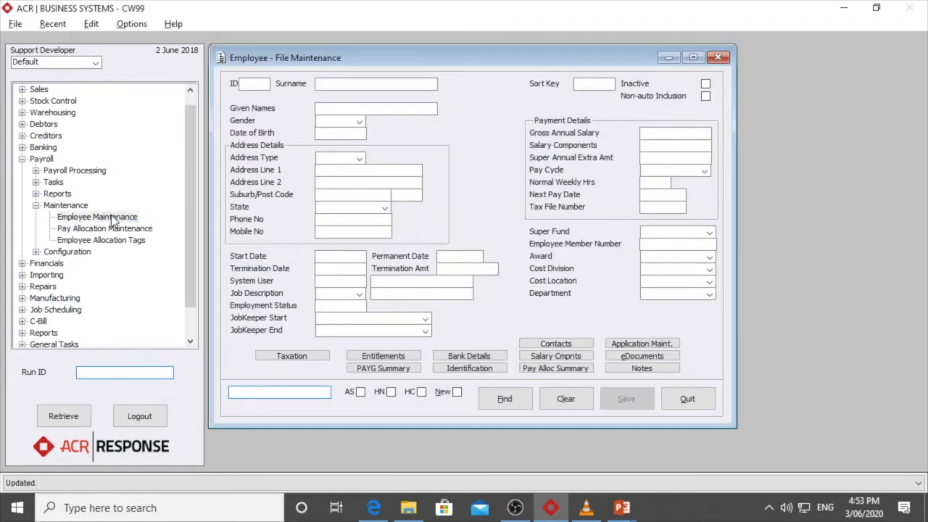
{"action": "type", "text": "123"}
{"action": "key", "text": "Return"}
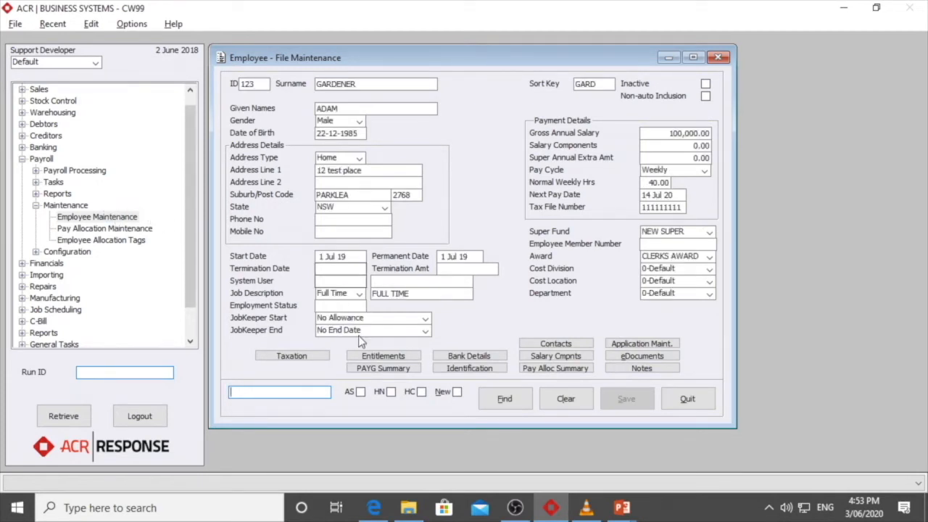
Set Extra Super Accrued to 1300 in the employee's entitlements and save the changes
{"action": "left_click", "coordinate": [368, 358]}
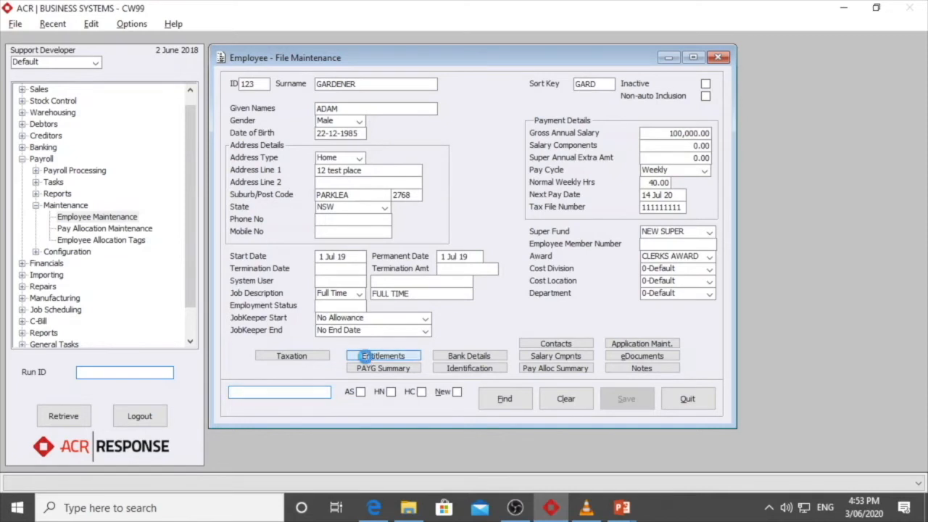
{"action": "key", "text": "Tab"}
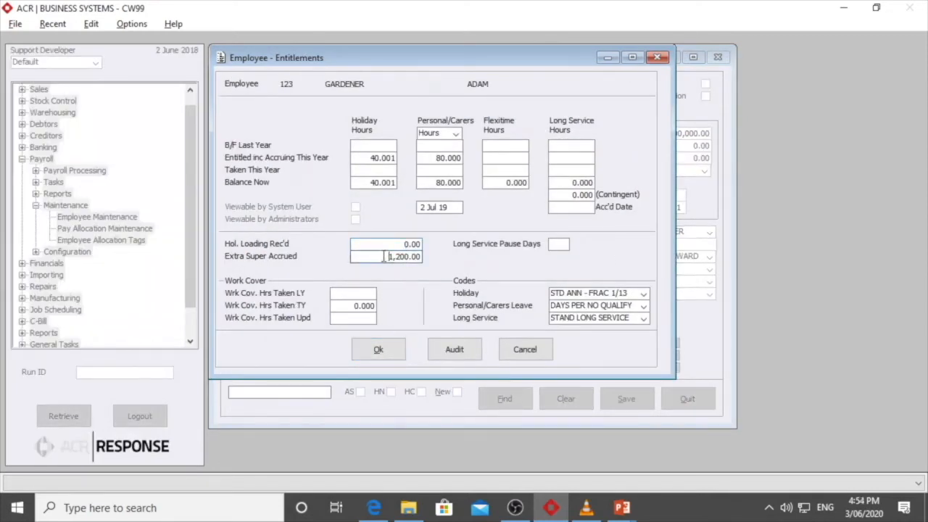
{"action": "type", "text": "1300"}
{"action": "left_click", "coordinate": [383, 348]}
{"action": "left_click", "coordinate": [390, 272]}
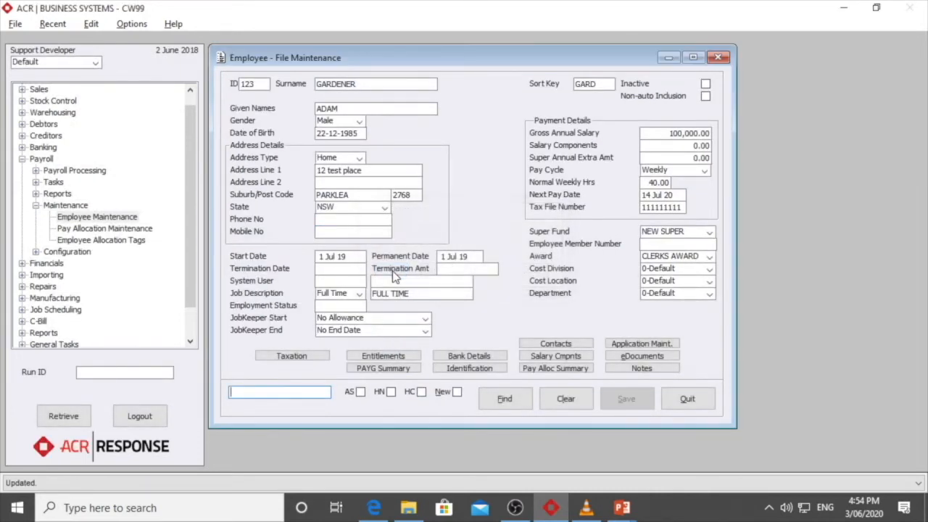
Set the FBT Amount to 457 in the employee's PAYG payment summary, save the changes and close Employee Maintenance
{"action": "left_click", "coordinate": [382, 368]}
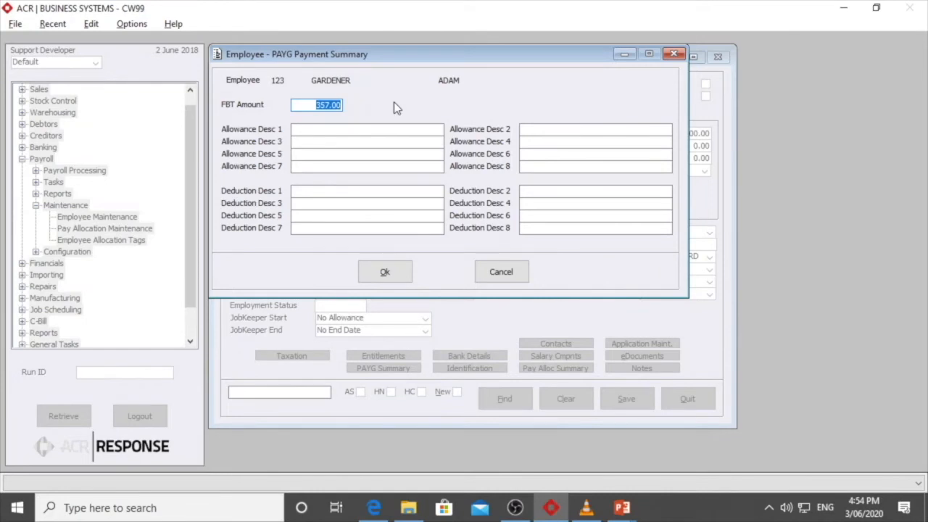
{"action": "type", "text": "457"}
{"action": "left_click", "coordinate": [385, 270]}
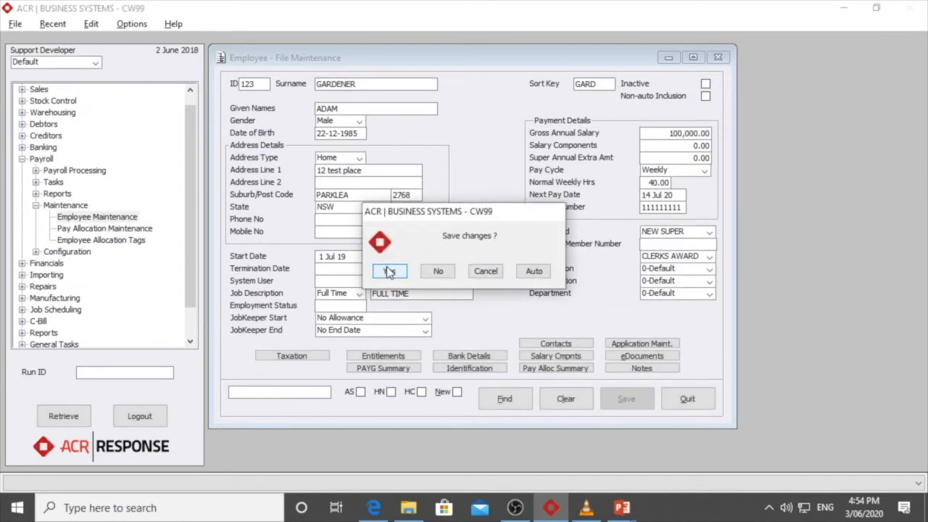
{"action": "left_click", "coordinate": [386, 269]}
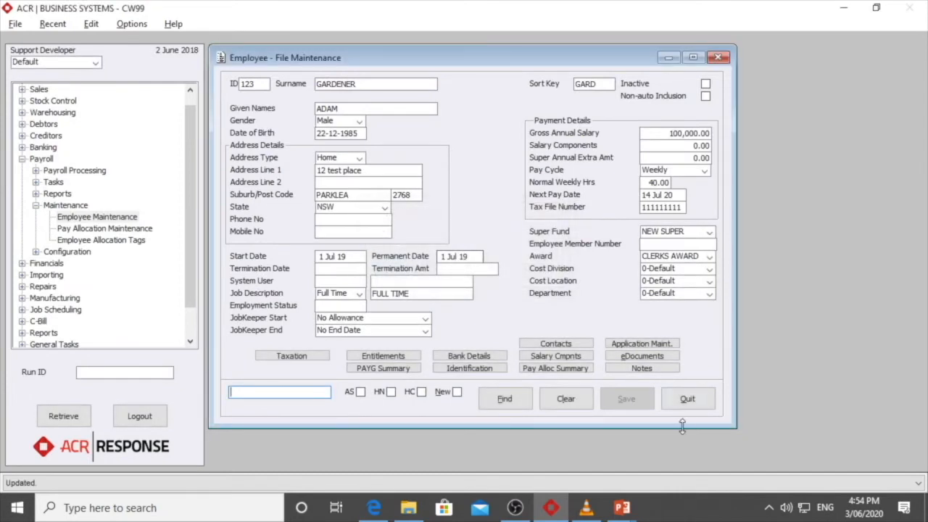
{"action": "left_click", "coordinate": [688, 400]}
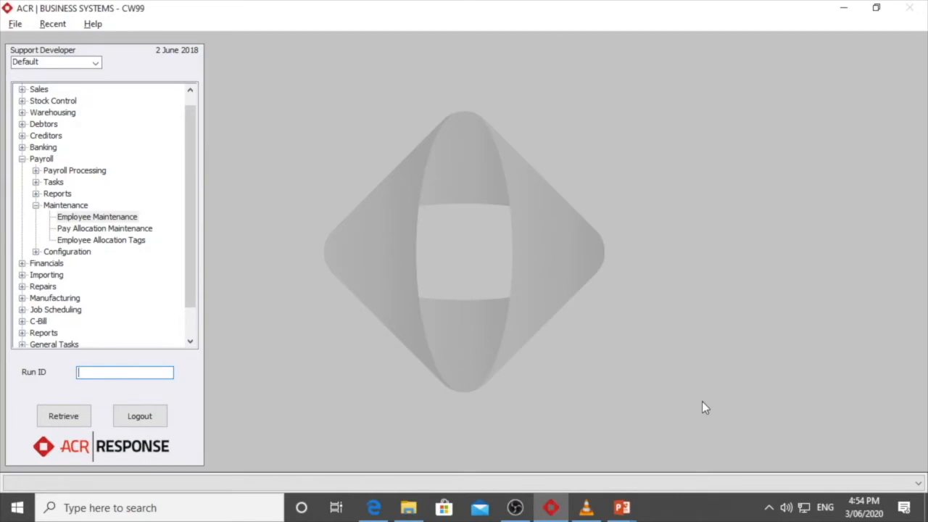
Print the PAYGW Annual Report preview to the screen again to check the updated FBT and extra super amounts
{"action": "left_click", "coordinate": [35, 194]}
{"action": "double_click", "coordinate": [109, 311]}
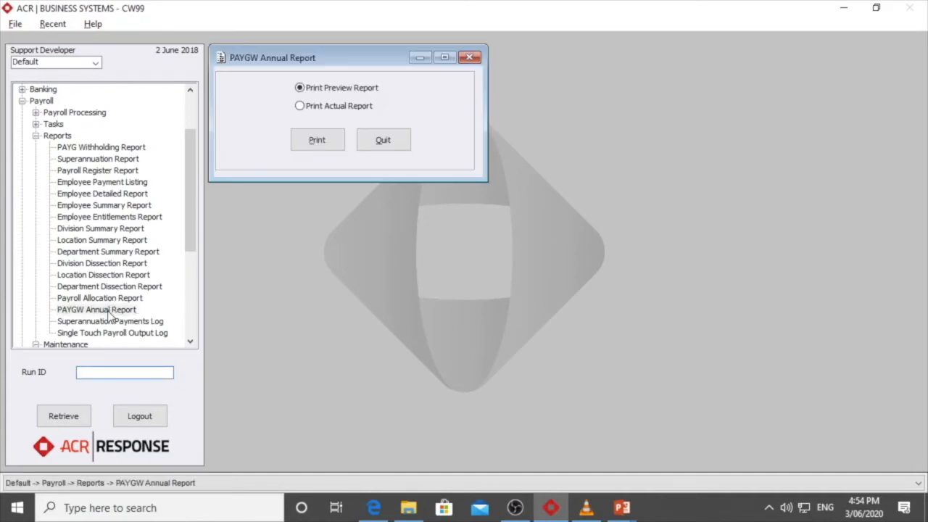
{"action": "left_click", "coordinate": [319, 141]}
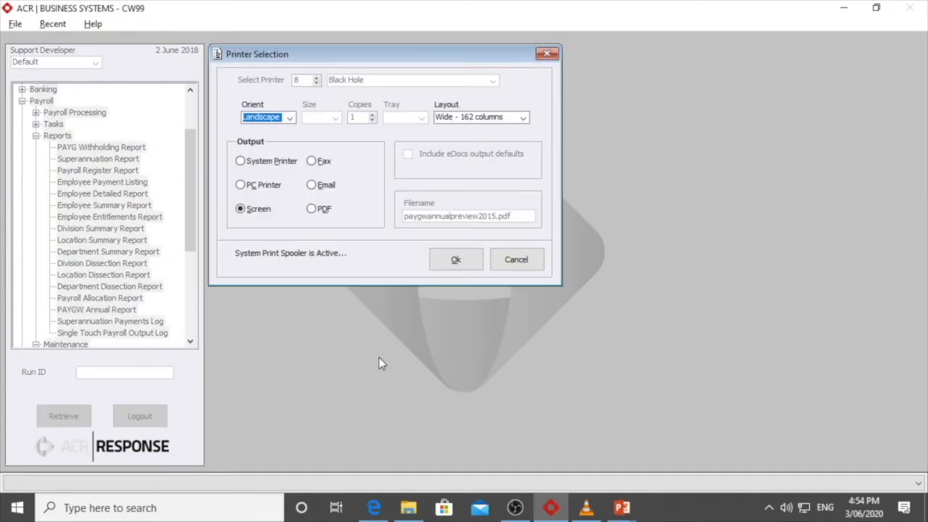
{"action": "left_click", "coordinate": [456, 265]}
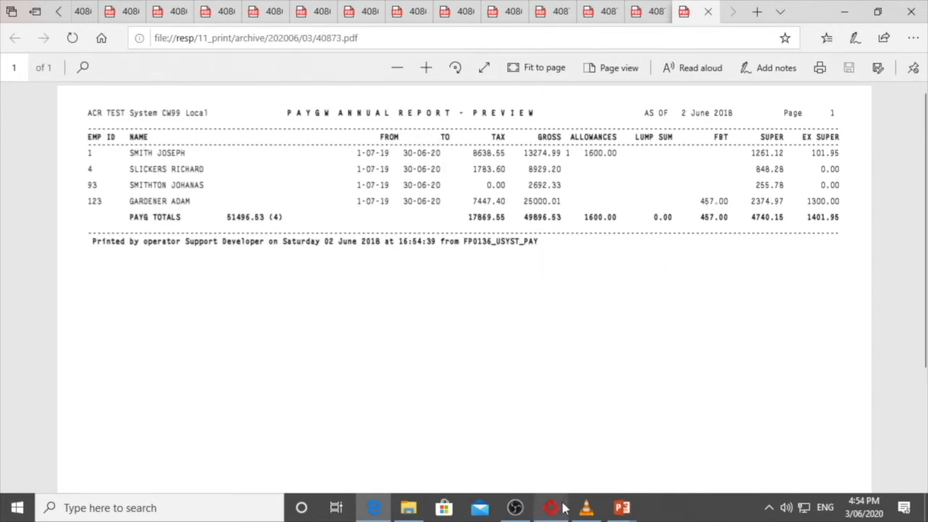
{"action": "mouse_move", "coordinate": [565, 510]}
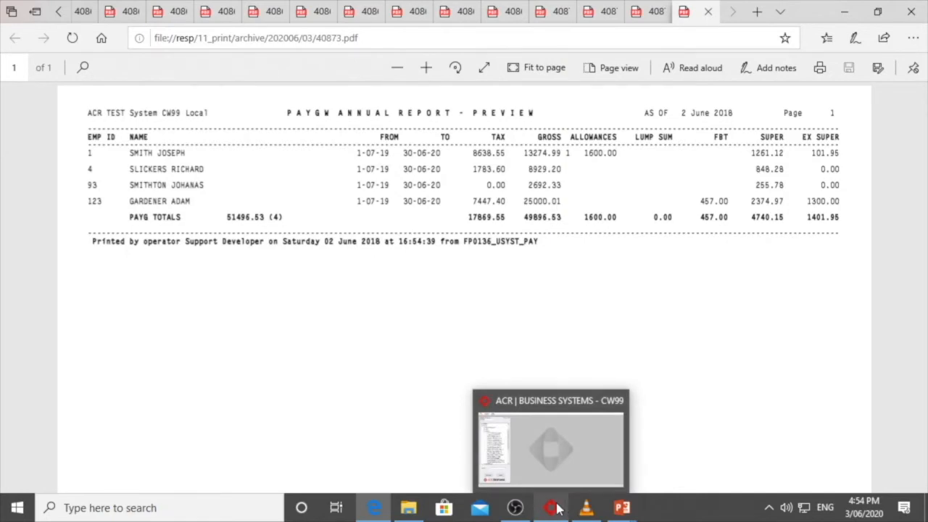
{"action": "left_click", "coordinate": [553, 508]}
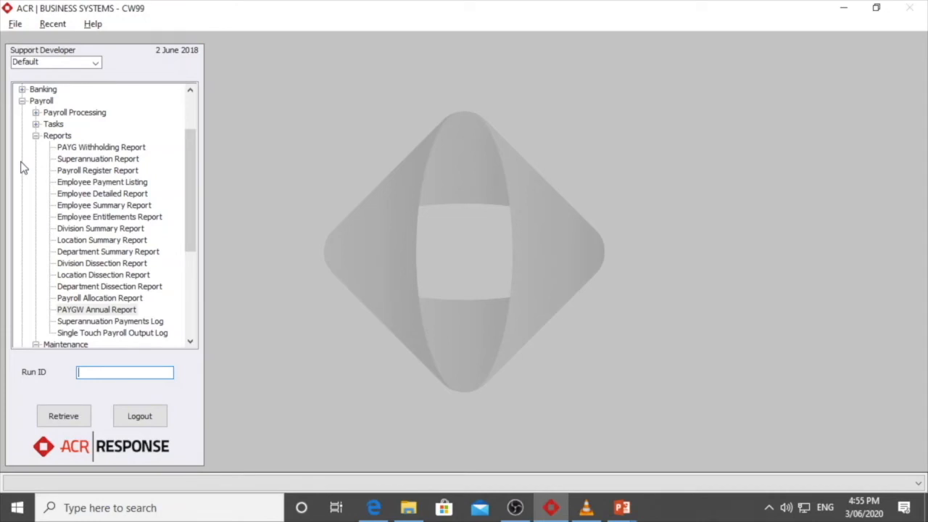
Run the PAYG Withholding Report for June month end to the screen and clear the current data without reprinting
{"action": "double_click", "coordinate": [87, 148]}
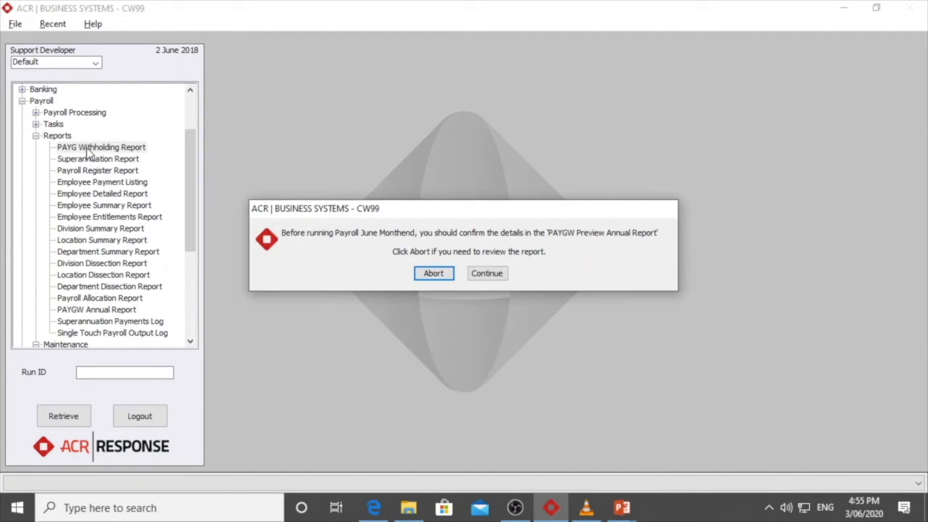
{"action": "left_click", "coordinate": [481, 278]}
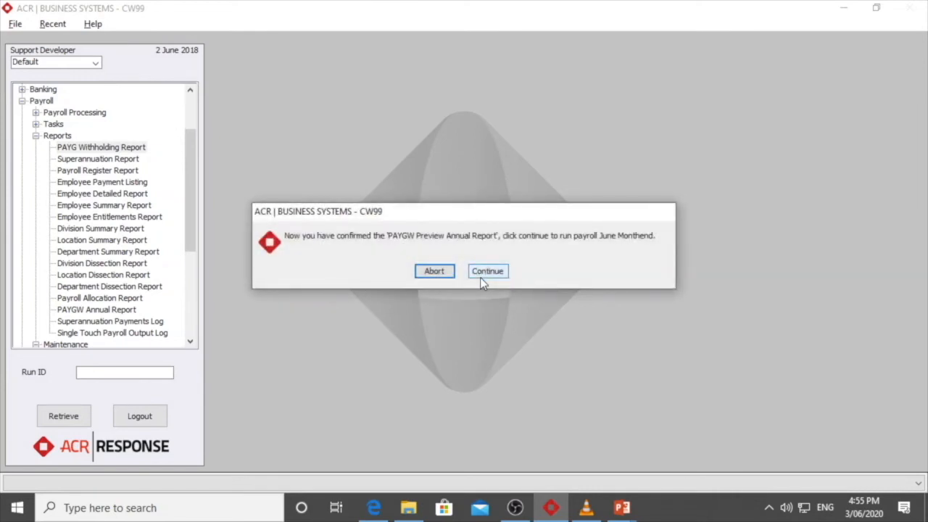
{"action": "left_click", "coordinate": [485, 274]}
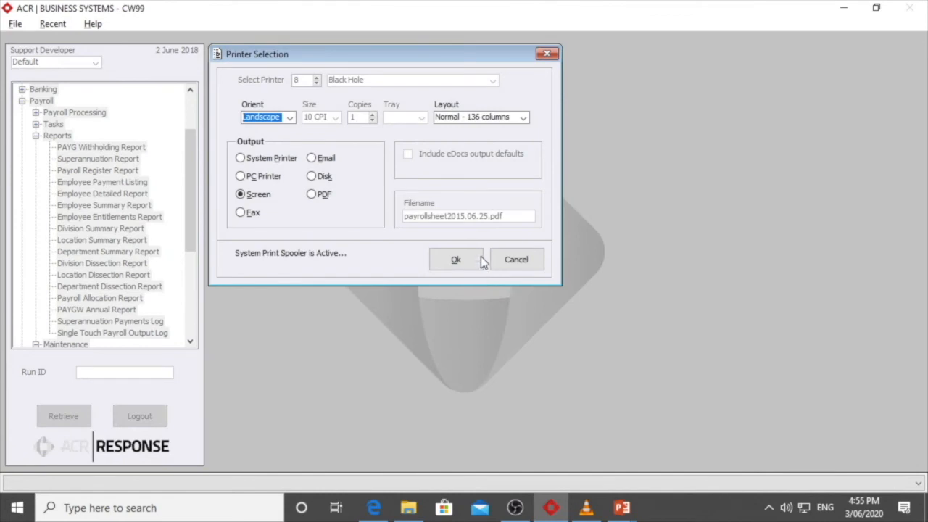
{"action": "left_click", "coordinate": [454, 262]}
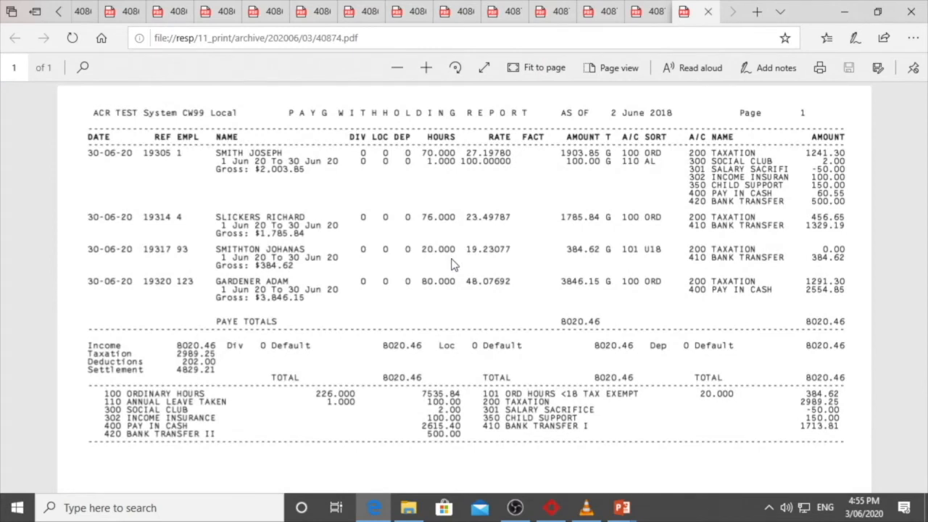
{"action": "left_click", "coordinate": [845, 16]}
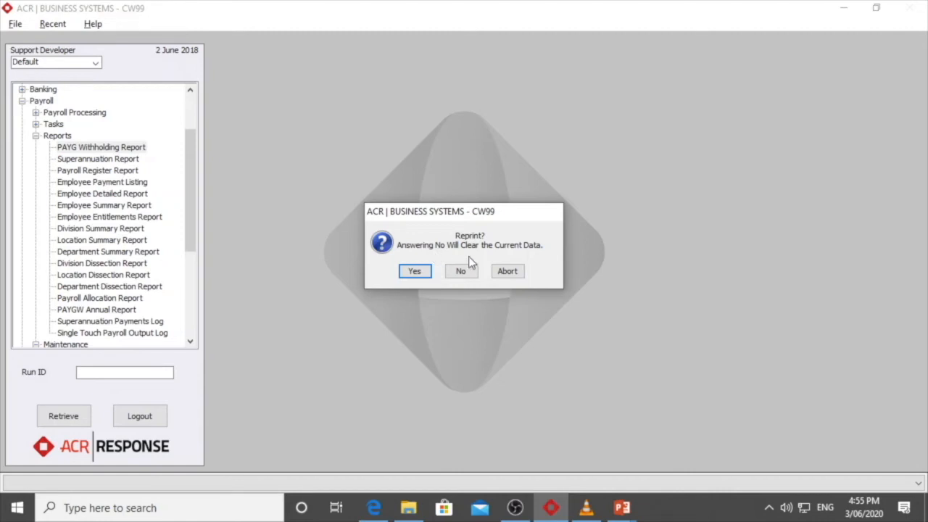
{"action": "left_click", "coordinate": [461, 273]}
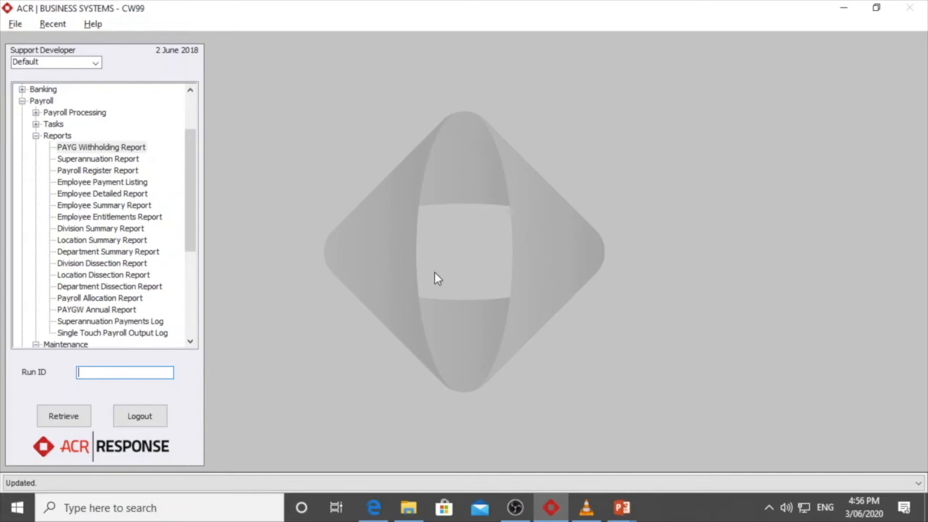
Print the actual PAYGW Annual Report to the screen in landscape with the wide 162-column layout, and minimise the generated report
{"action": "double_click", "coordinate": [116, 312]}
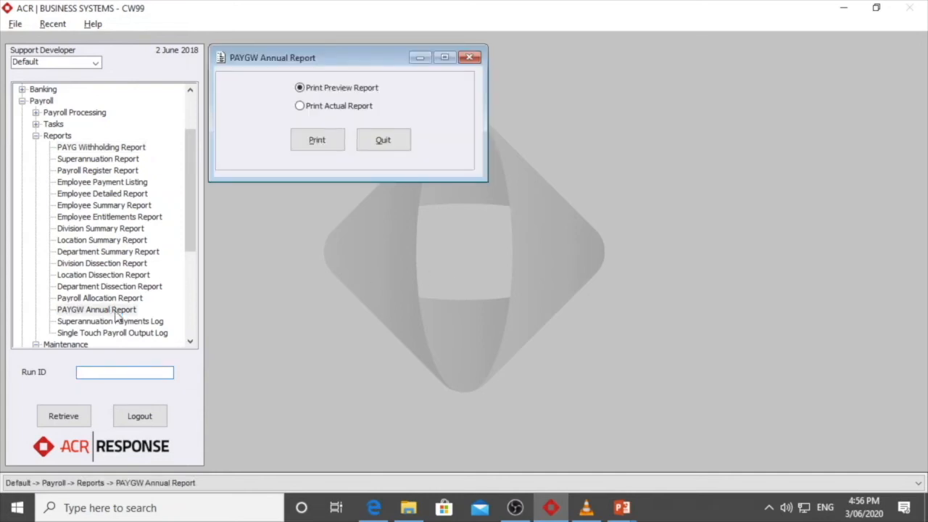
{"action": "left_click", "coordinate": [353, 107]}
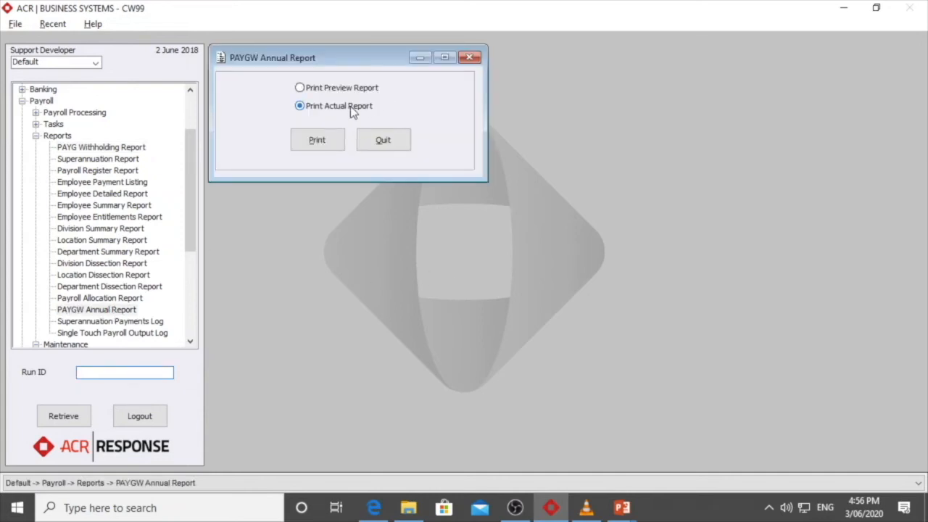
{"action": "left_click", "coordinate": [317, 142]}
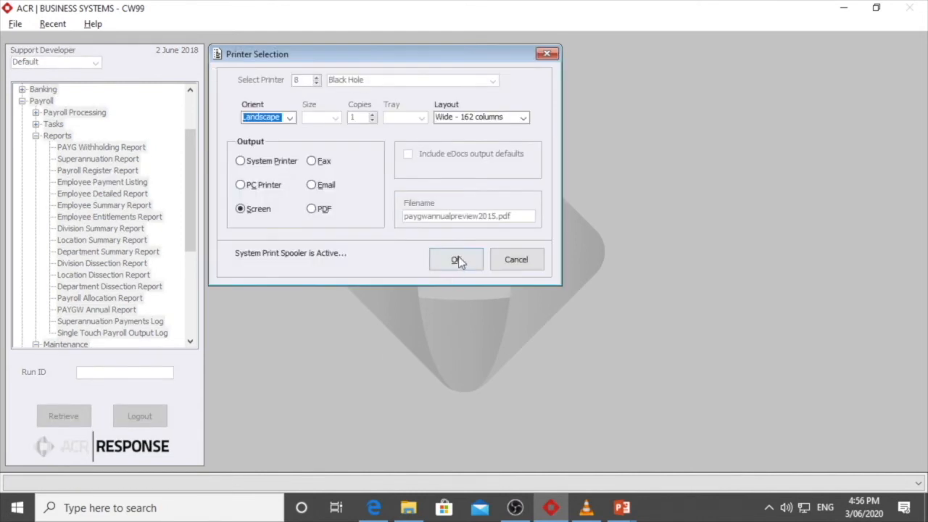
{"action": "left_click", "coordinate": [457, 259]}
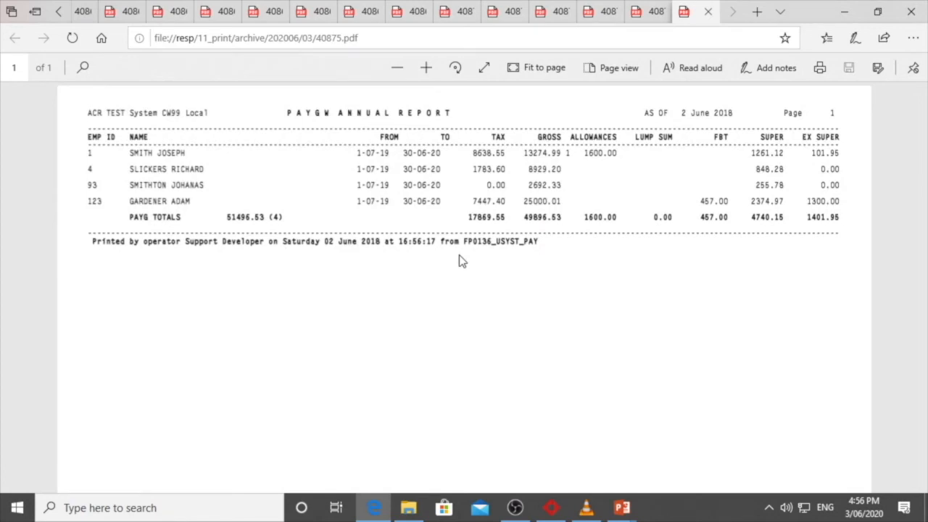
{"action": "left_click", "coordinate": [844, 12]}
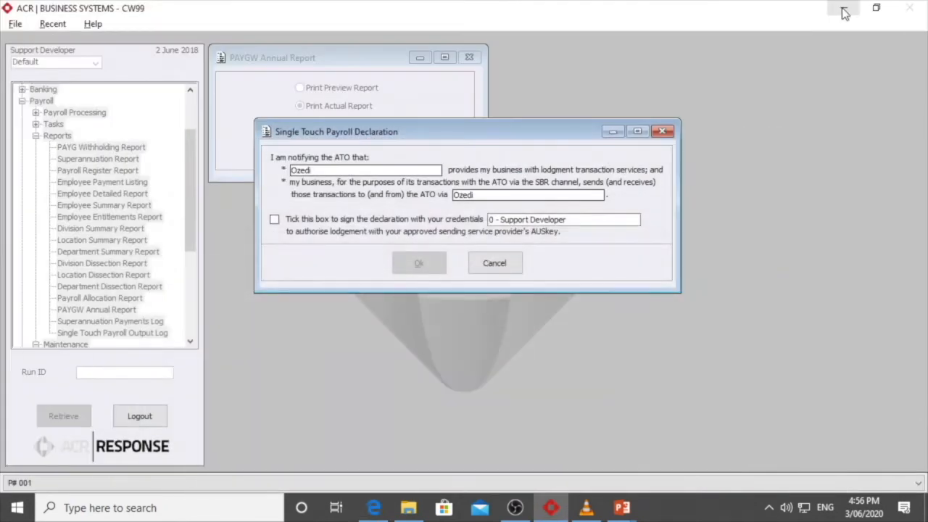
Sign the Single Touch Payroll Declaration with the operator's credentials and submit the year-end file
{"action": "left_click", "coordinate": [275, 221]}
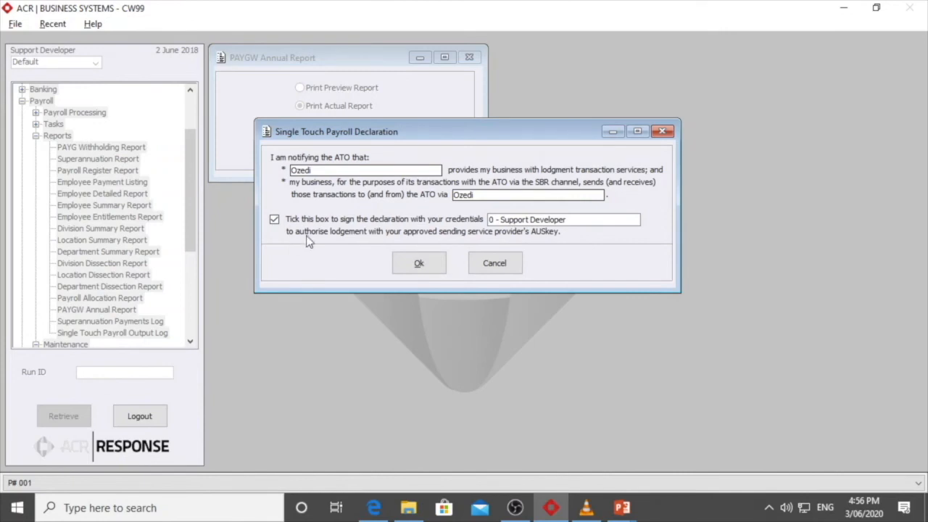
{"action": "left_click", "coordinate": [416, 263]}
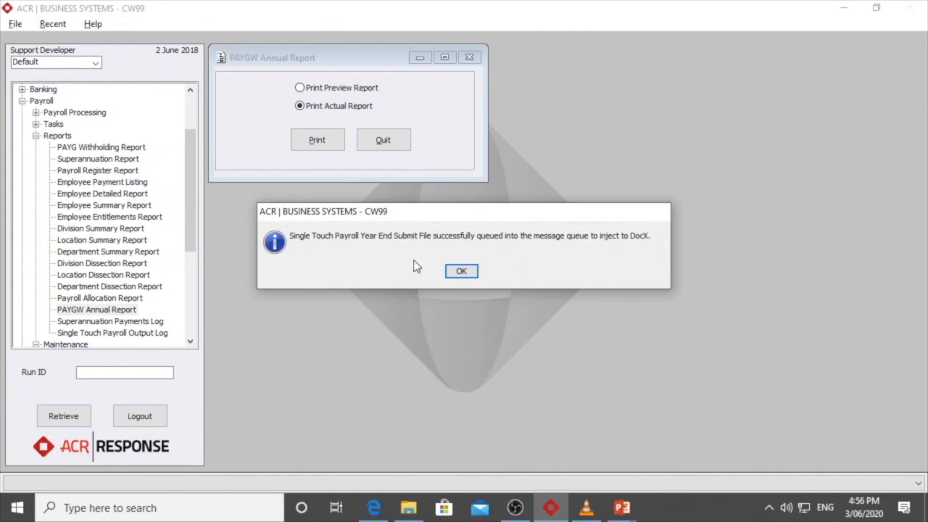
{"action": "left_click", "coordinate": [462, 272]}
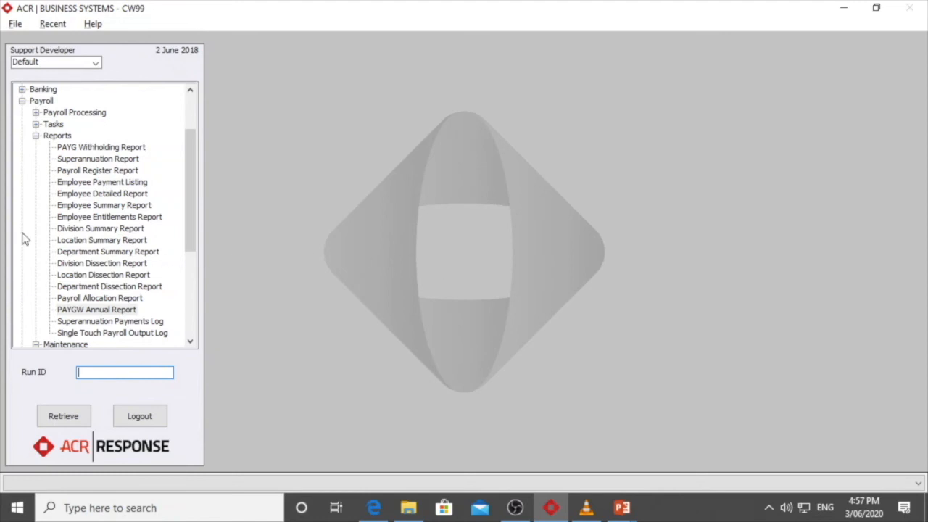
Run the Year End Reset Payroll task for June 2020 and close the Month End Utility
{"action": "left_click", "coordinate": [35, 125]}
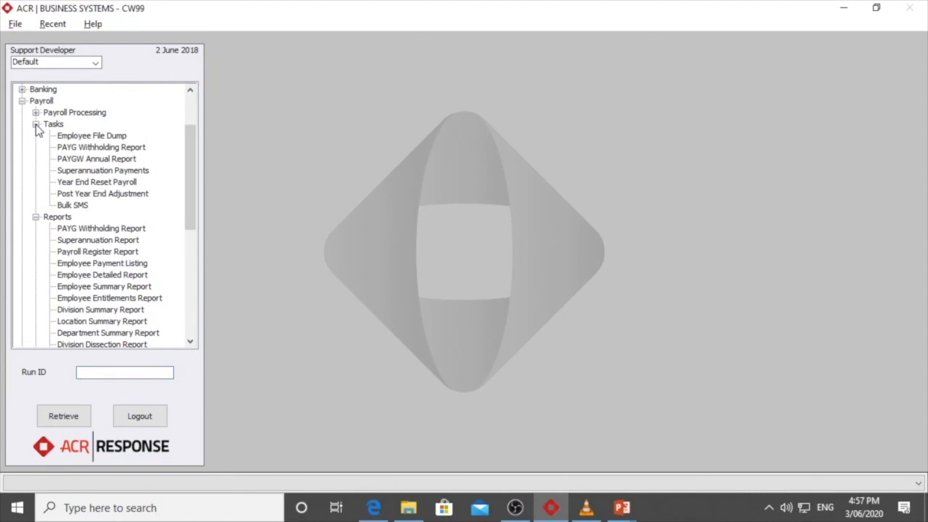
{"action": "double_click", "coordinate": [119, 184]}
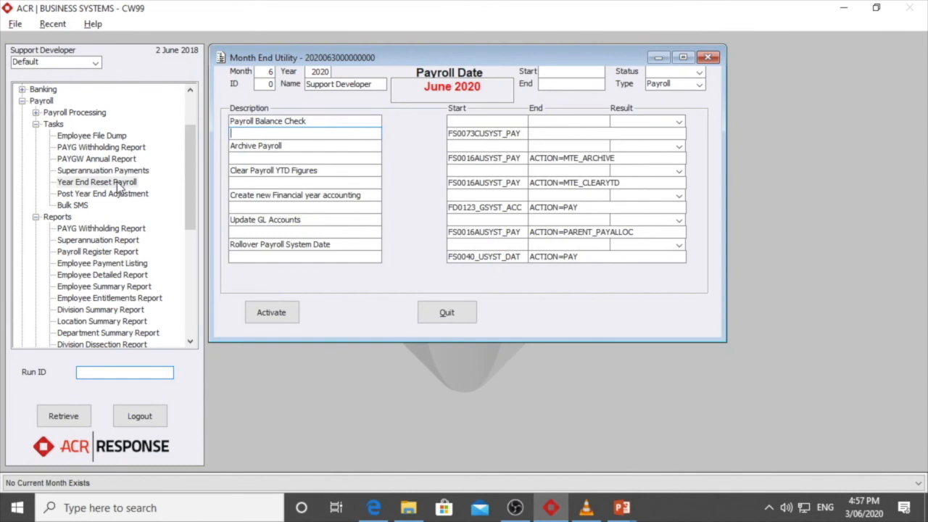
{"action": "left_click", "coordinate": [280, 313]}
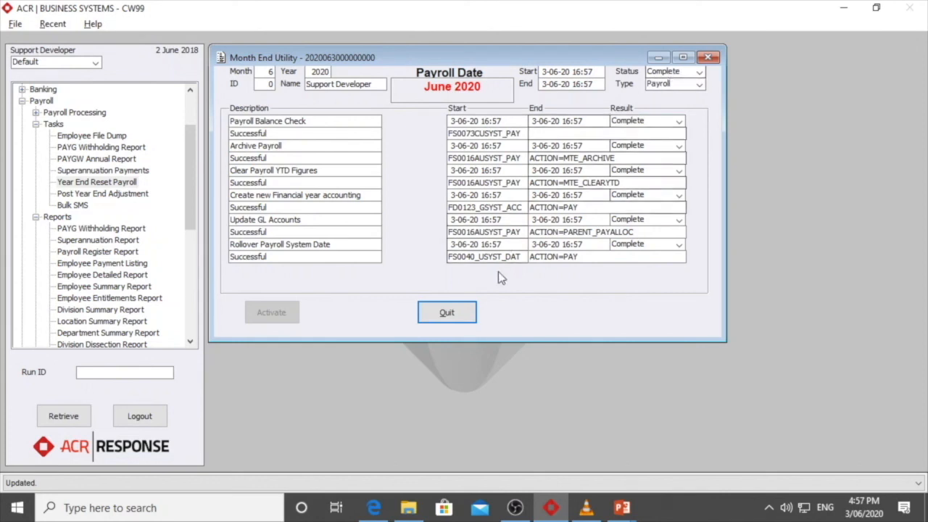
{"action": "left_click", "coordinate": [448, 314]}
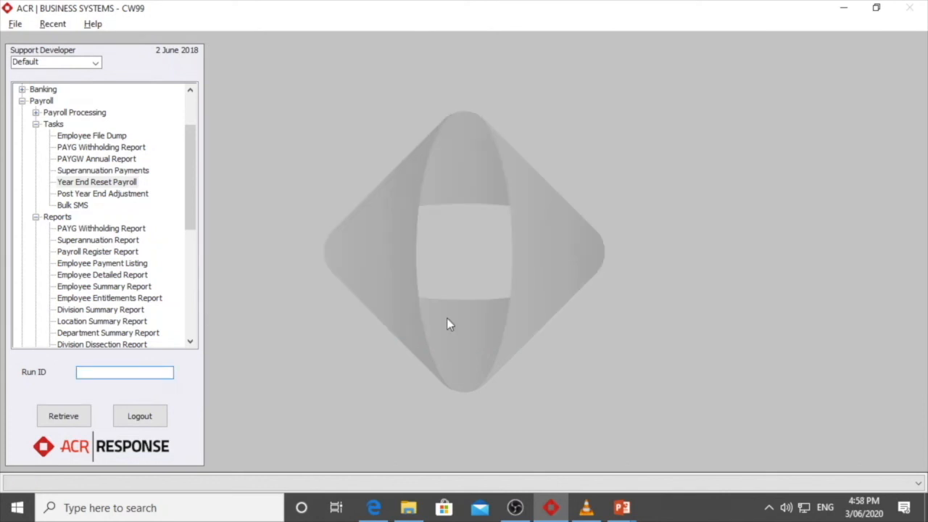